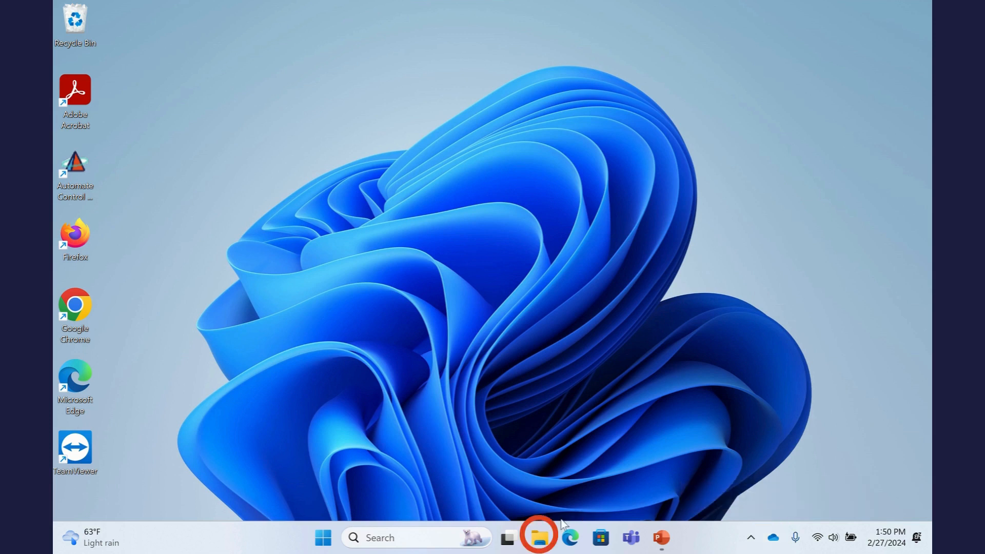
Step: Search Start for 'onedrive', clear and close the search, then show OneDrive's recent activity panel
left_click(409, 536)
type("onedrive")
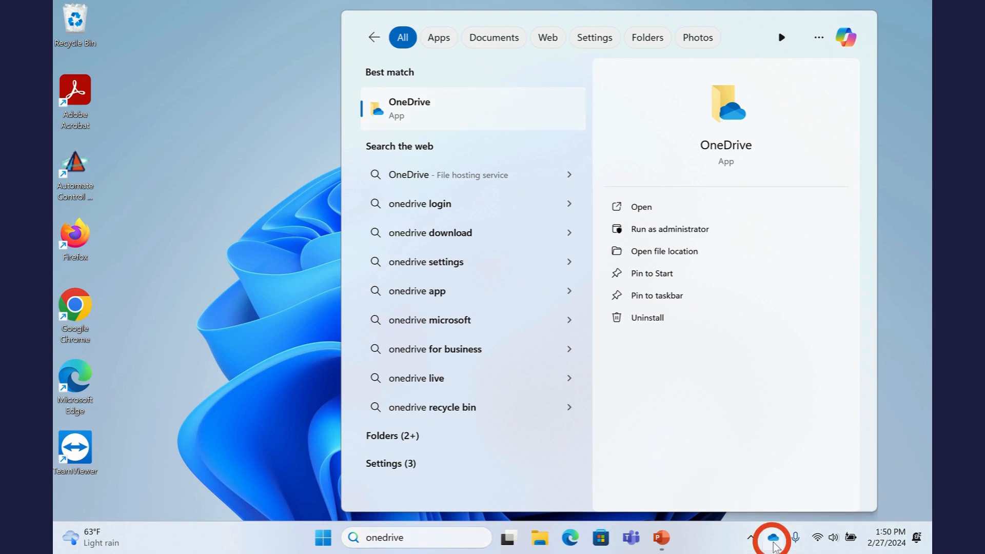
left_click(464, 542)
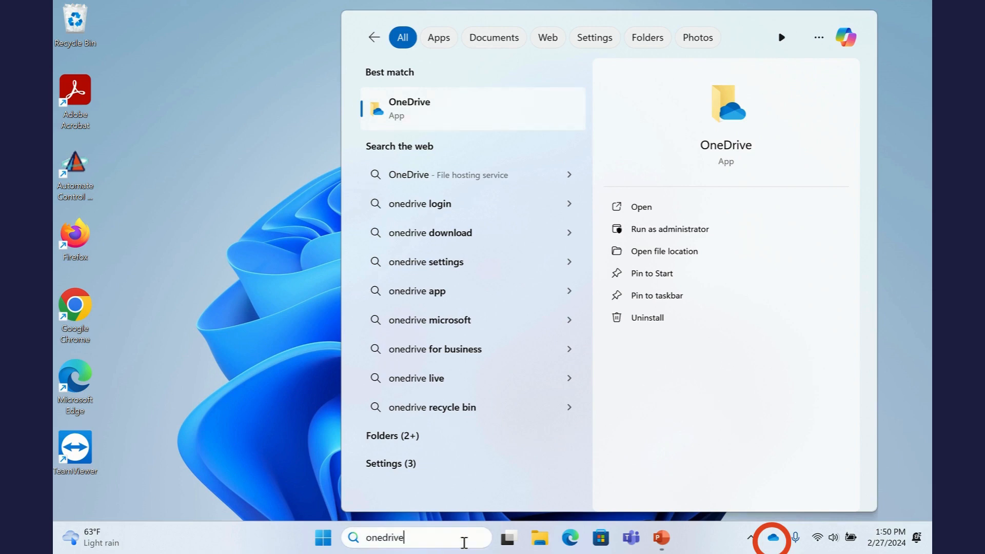
key("BackSpace")
key("BackSpace")
key("BackSpace")
key("BackSpace")
key("BackSpace")
key("BackSpace")
key("BackSpace")
key("BackSpace")
left_click(242, 389)
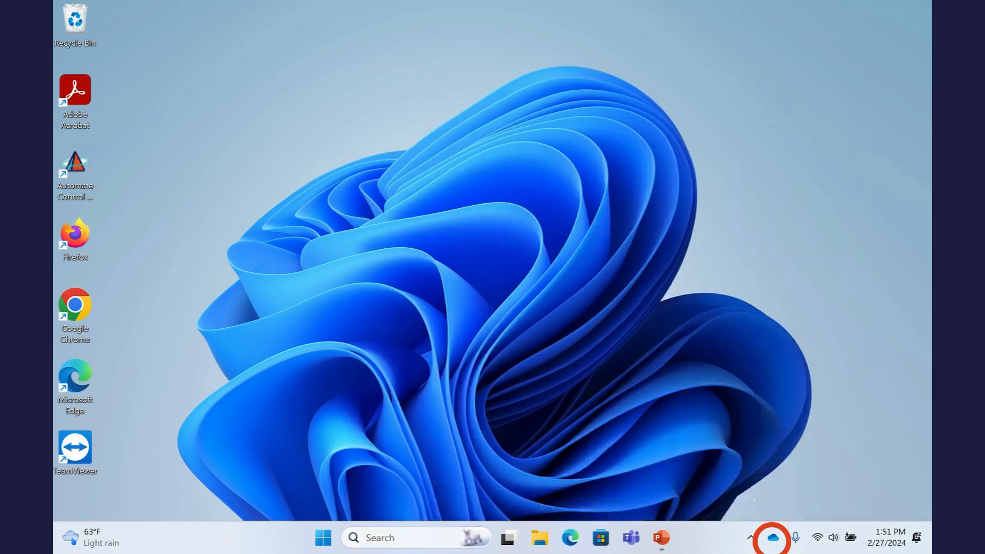
left_click(772, 547)
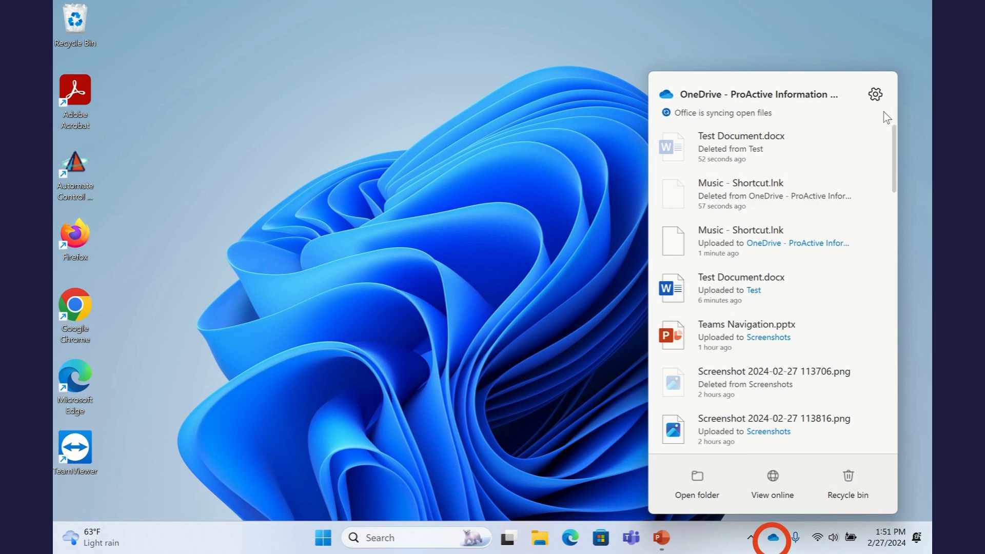
Step: Open the OneDrive business folder in File Explorer from the OneDrive flyout
left_click(673, 487)
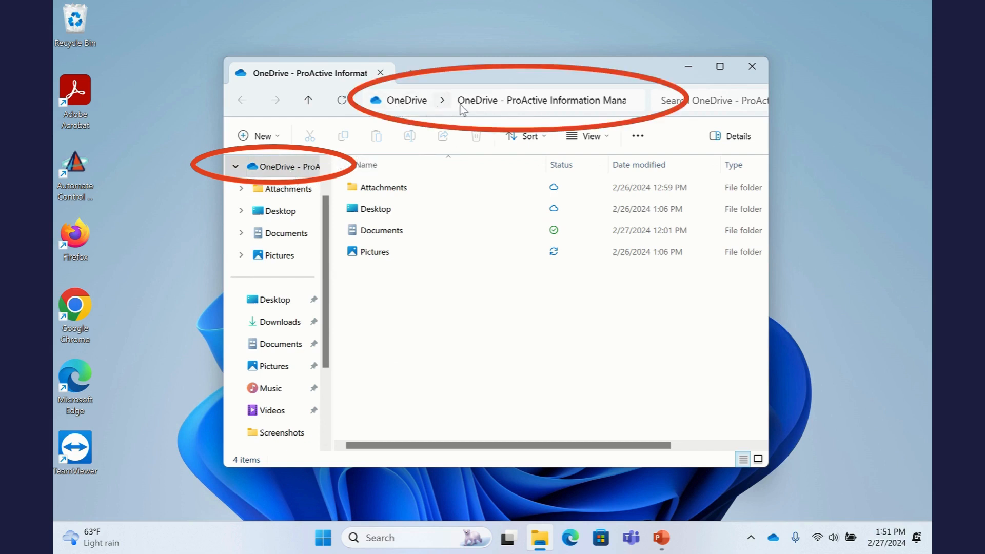
Step: Create a new folder named 'Test Folder' inside the OneDrive business folder
right_click(398, 297)
mouse_move(479, 241)
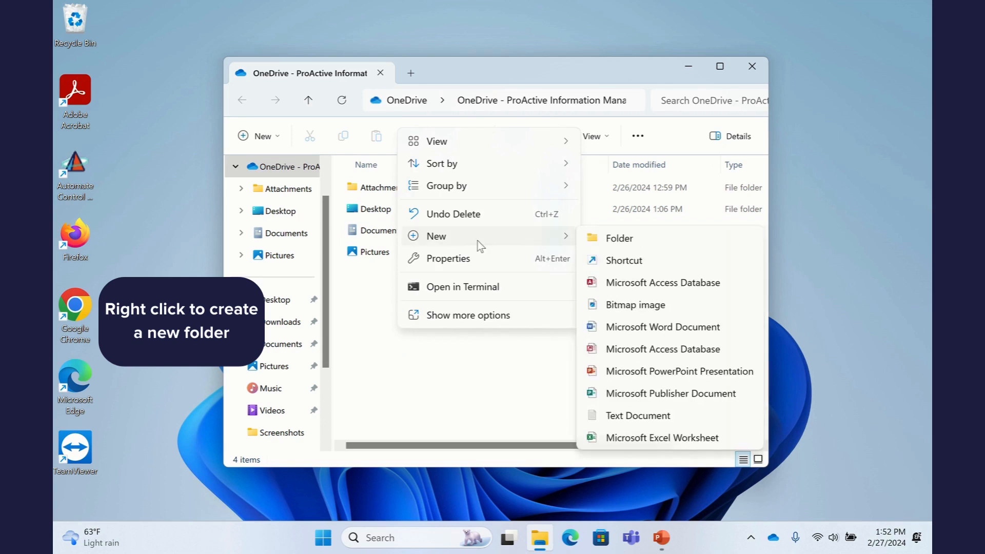
left_click(598, 238)
type("T")
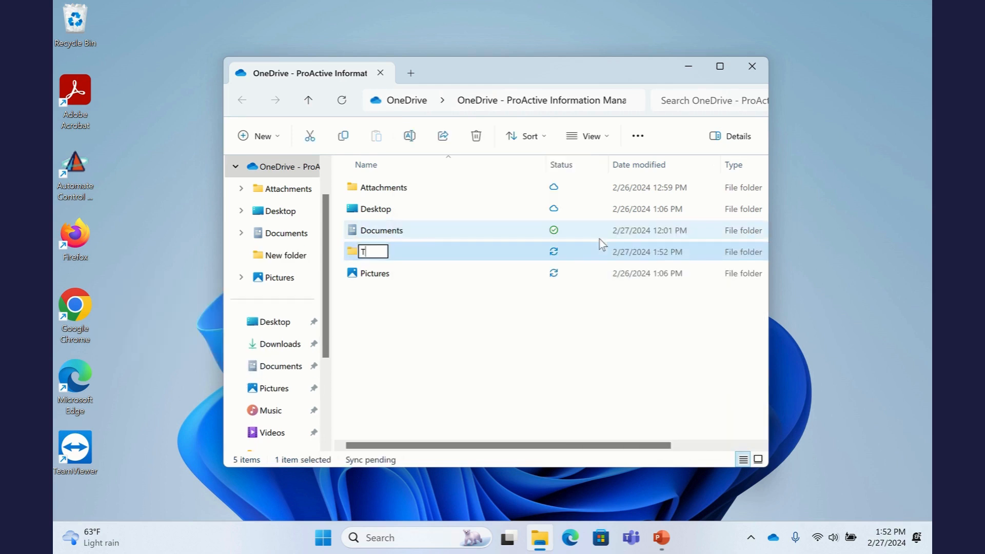
type("est Fold")
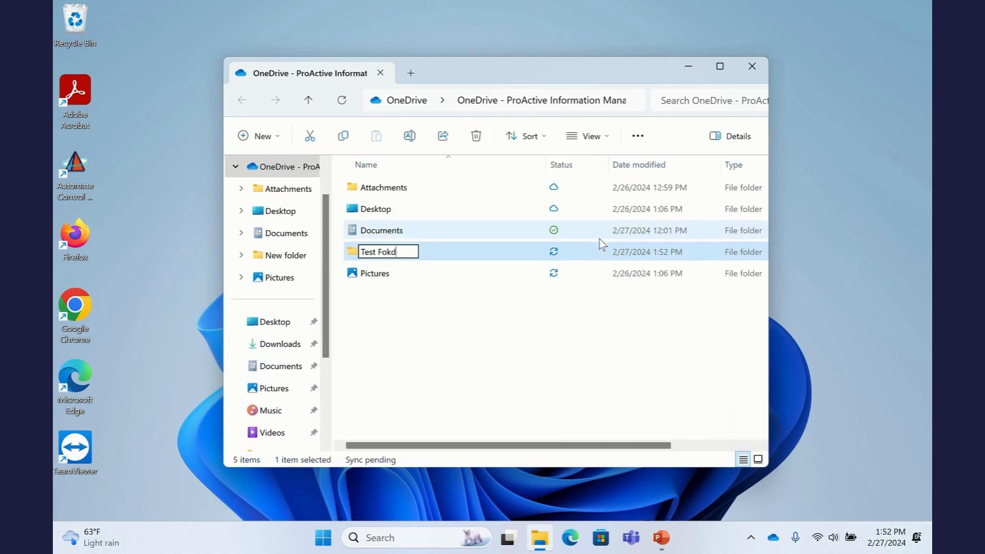
key("BackSpace")
key("BackSpace")
type("lder")
key("Return")
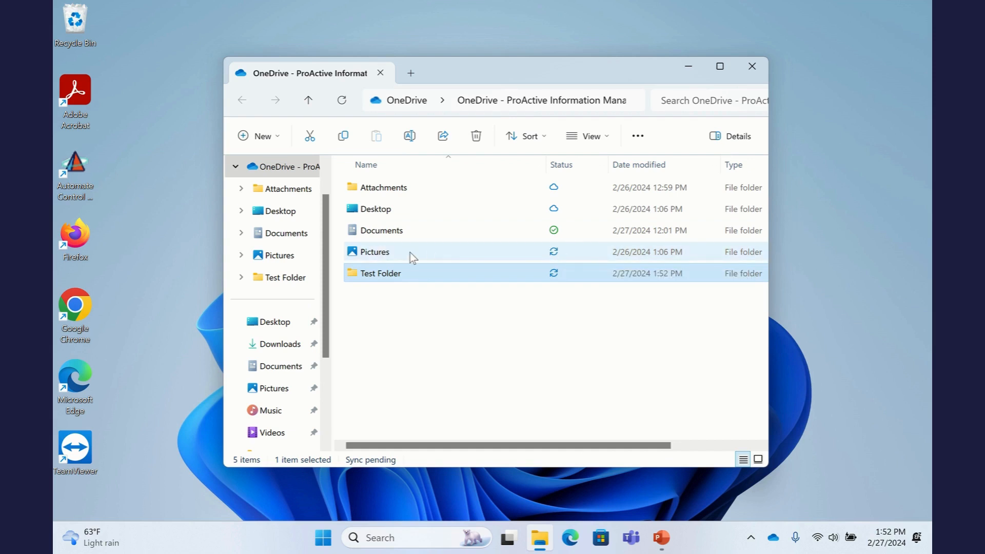
left_click(429, 300)
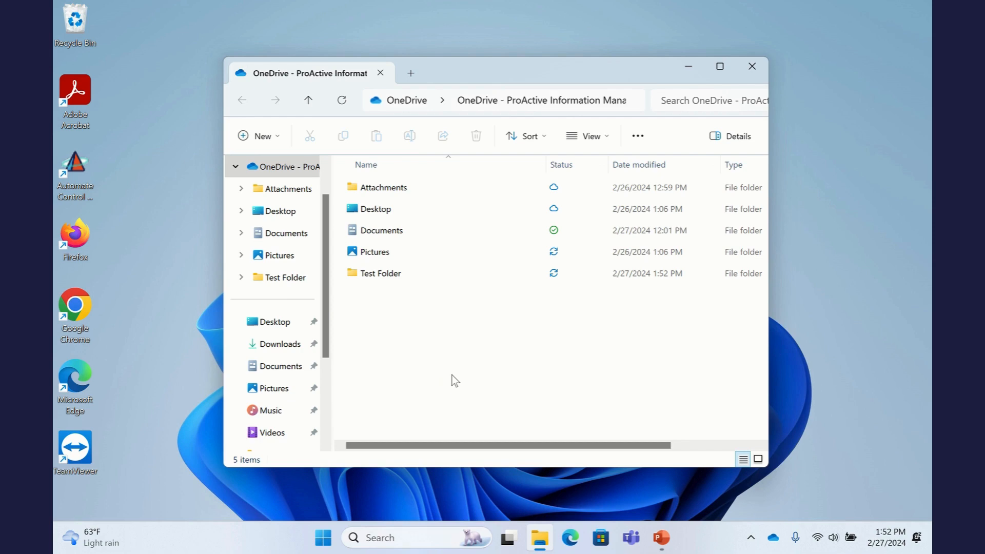
Step: Launch Word, start a blank document and type 'Test Document'
left_click(378, 536)
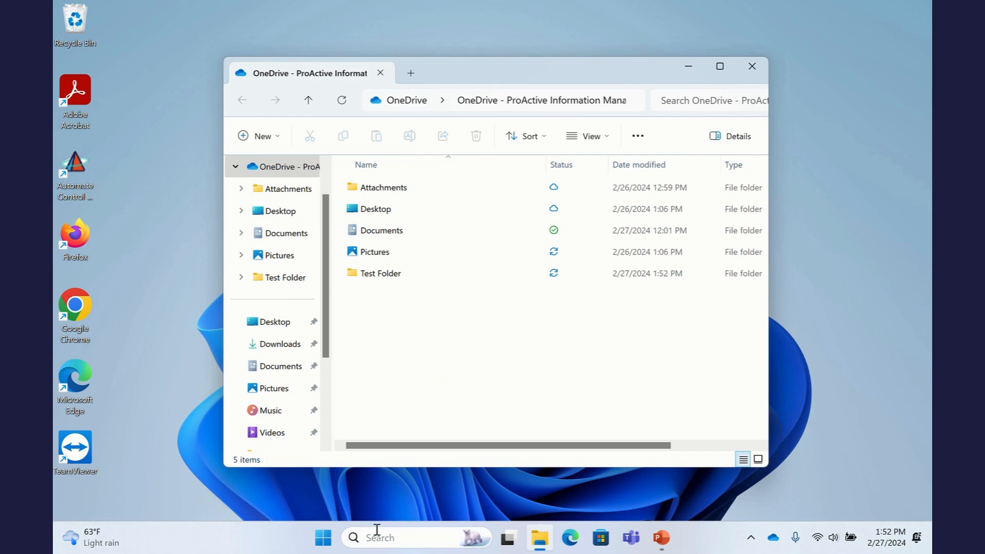
type("ord")
key("Return")
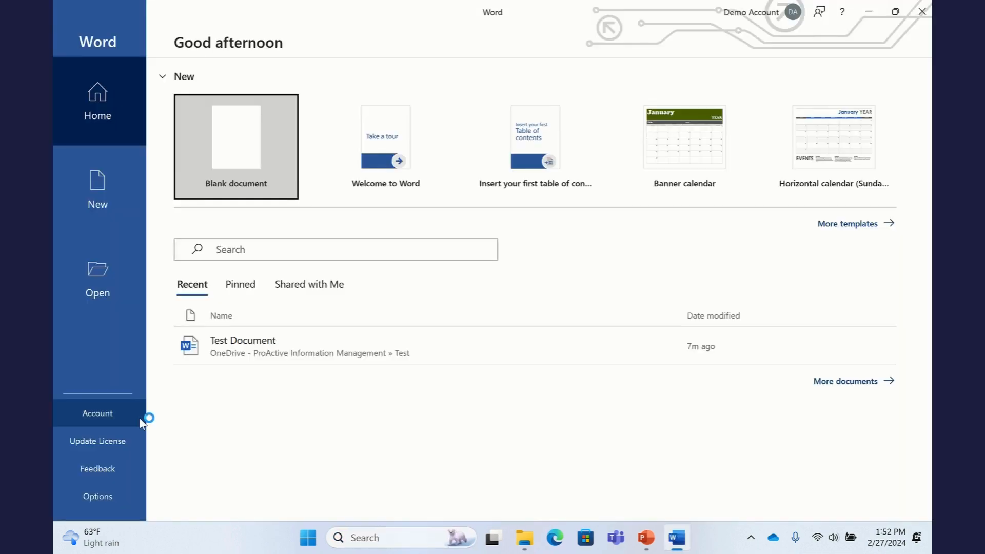
key("Return")
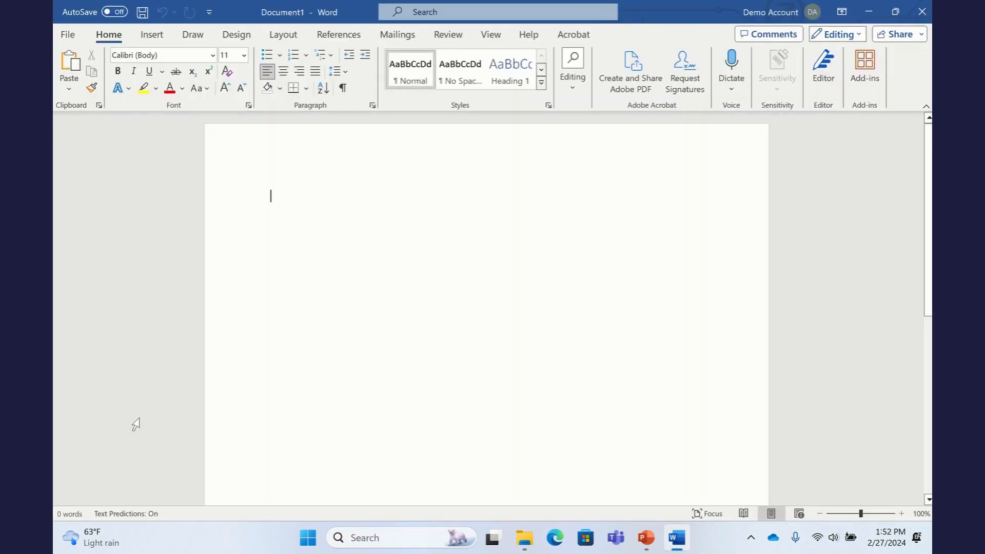
type("Test Doc")
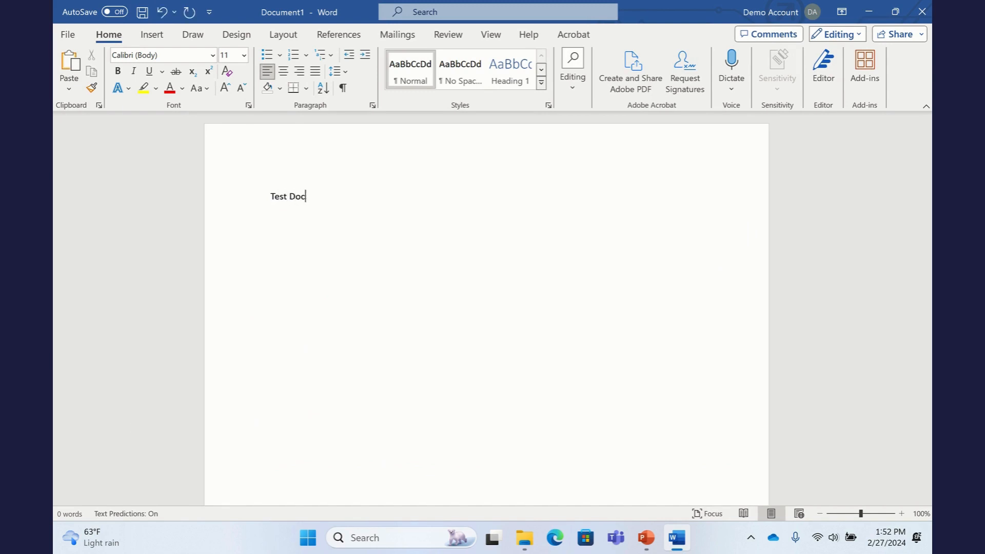
type("ument")
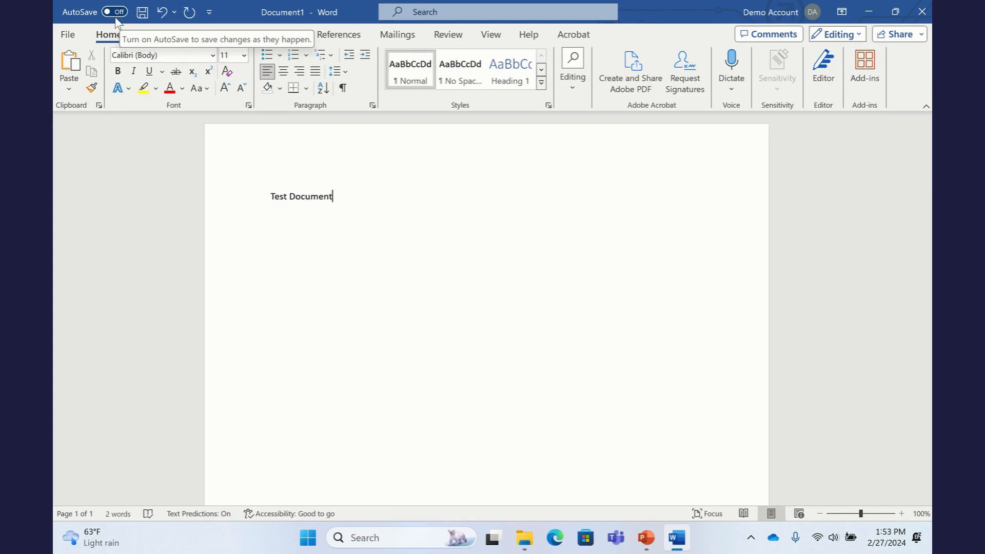
Step: Save the document as 'Test' in OneDrive's Test Folder, then minimize Word
left_click(72, 35)
left_click(104, 251)
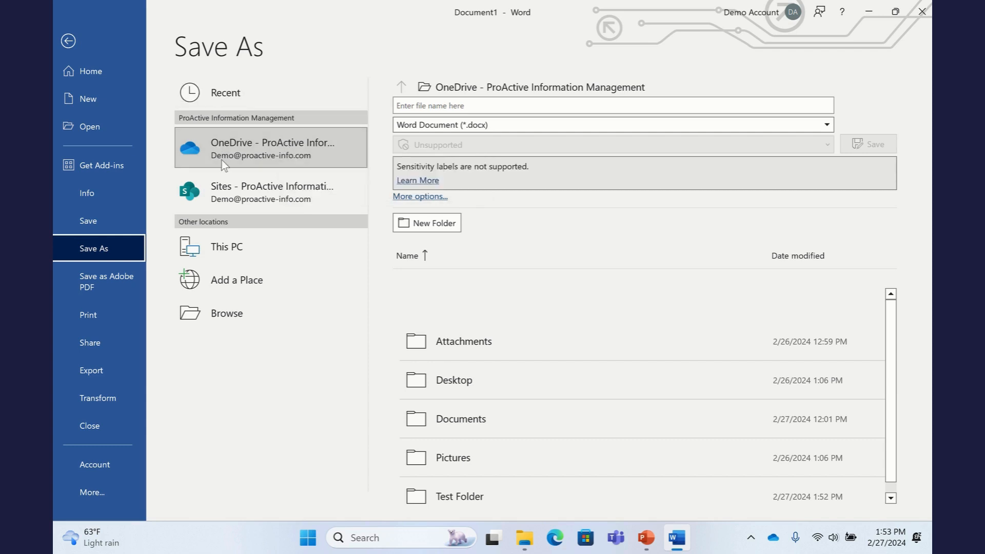
left_click(244, 155)
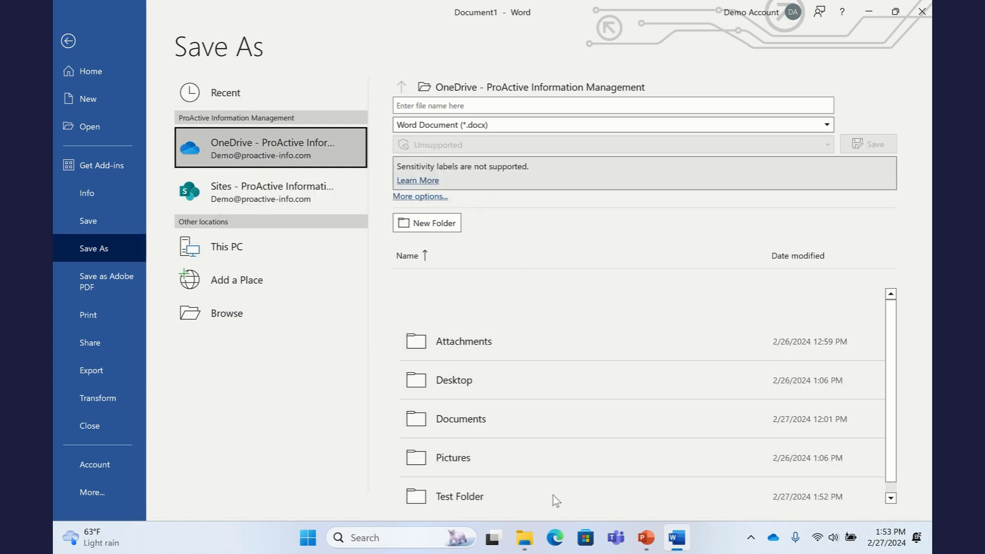
left_click(464, 497)
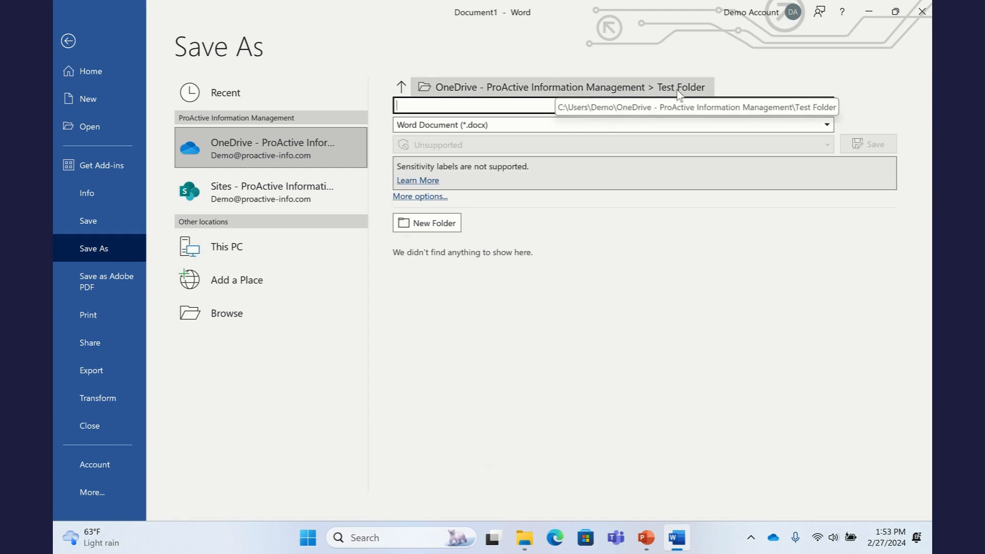
type("Test")
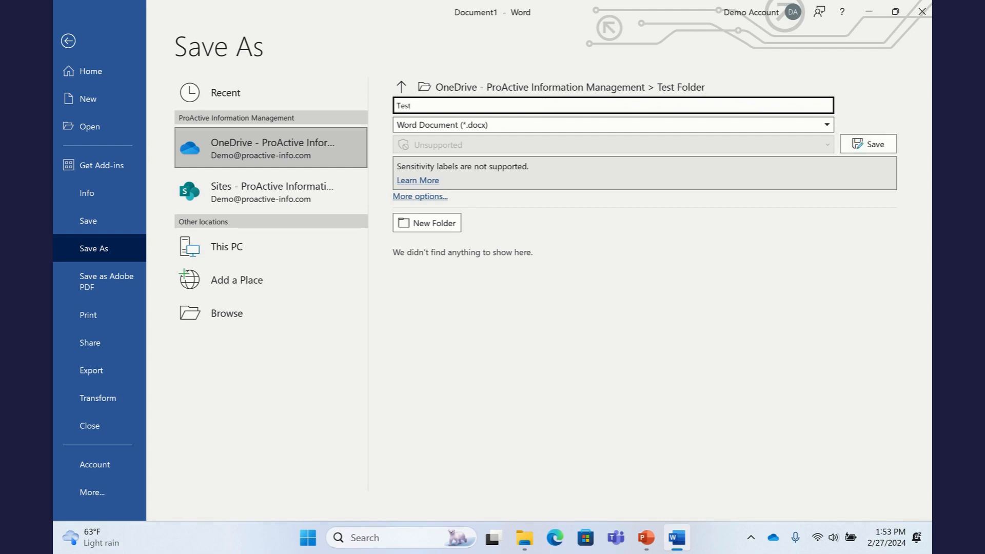
double_click(542, 103)
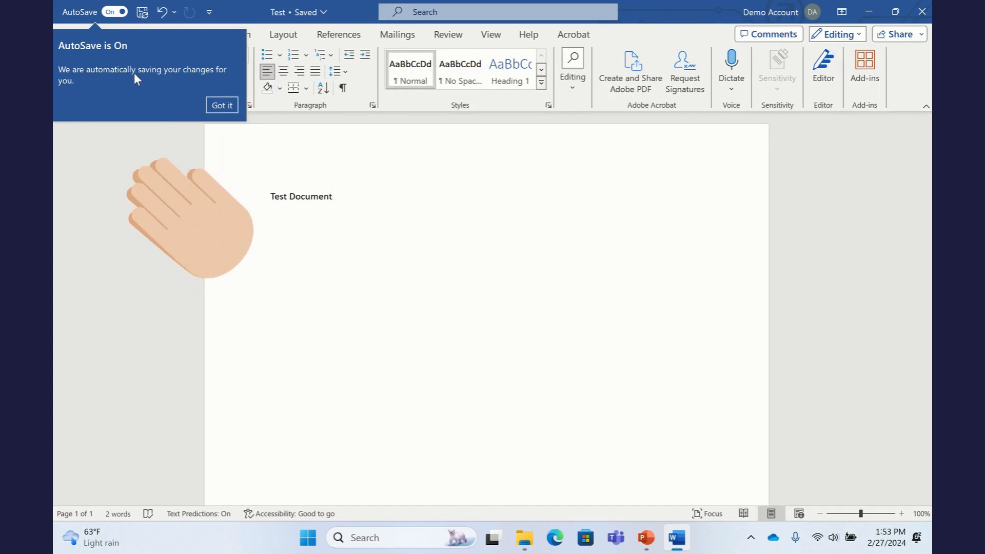
left_click(217, 106)
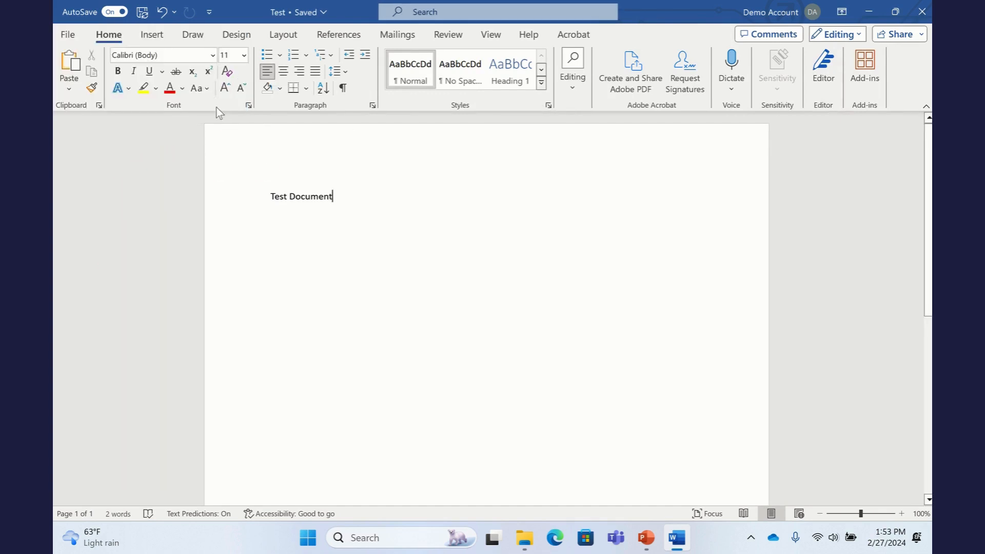
left_click(870, 10)
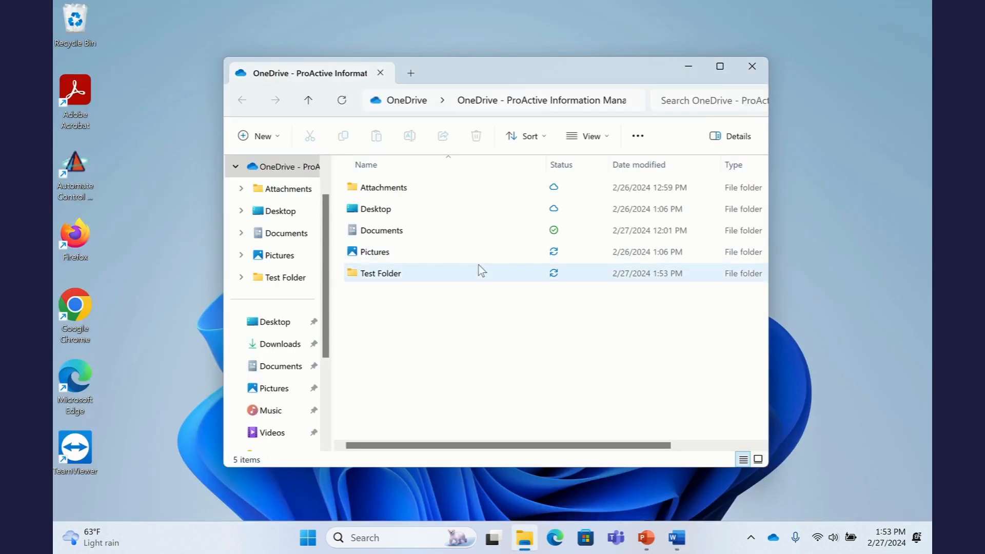
Step: Open Test Folder to confirm the Test file is there, then bring Word back up
mouse_move(379, 278)
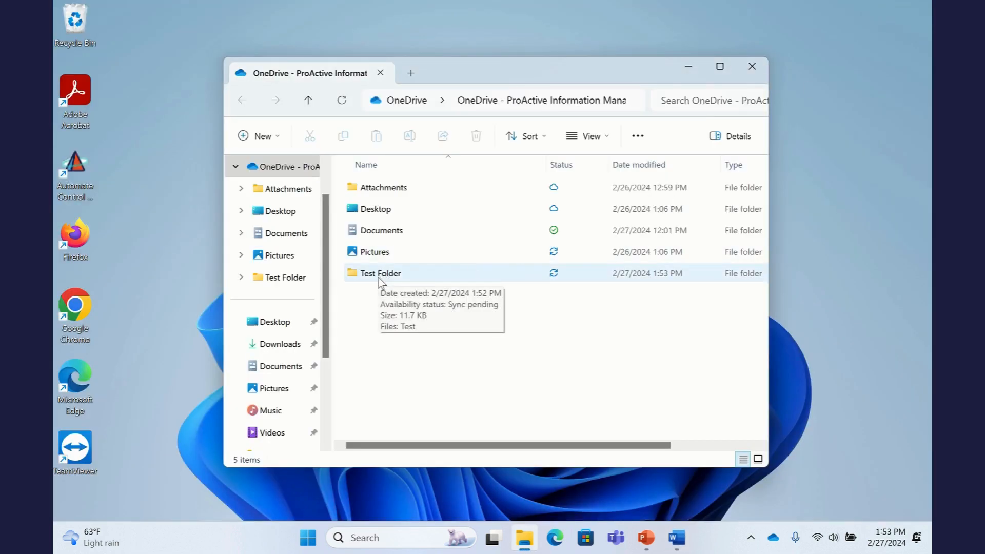
double_click(380, 280)
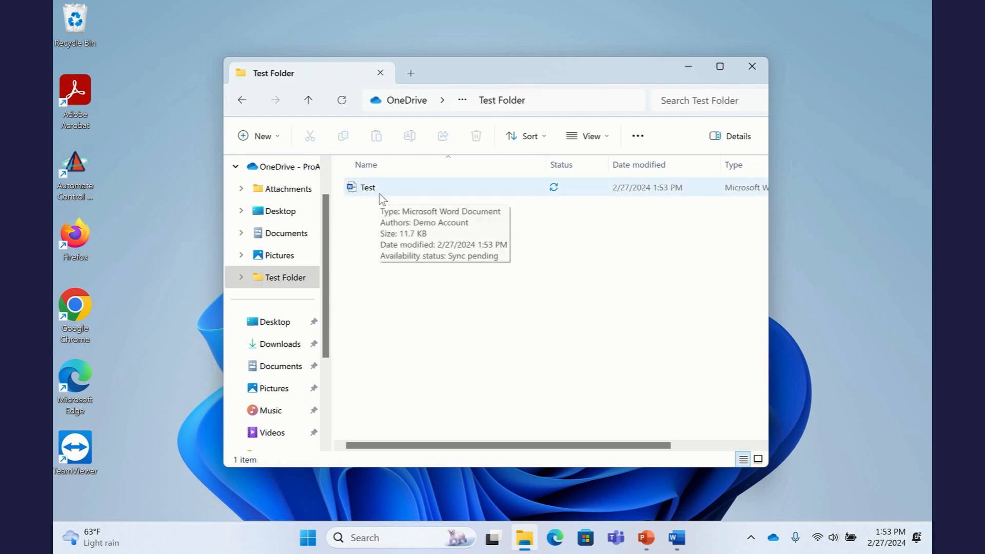
mouse_move(431, 8)
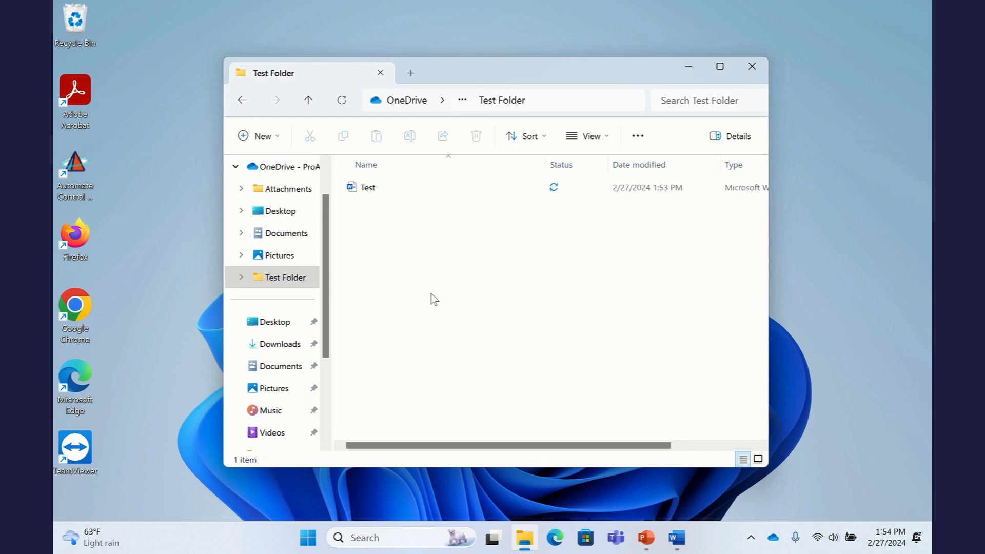
left_click(677, 539)
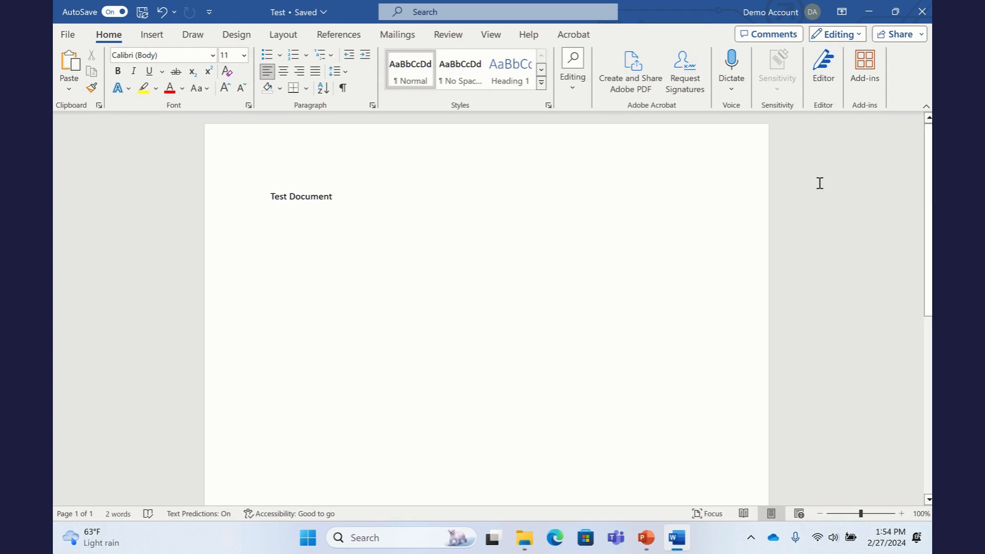
Step: Share Test.docx with a colleague for editing, sending the message 'Test'
left_click(911, 35)
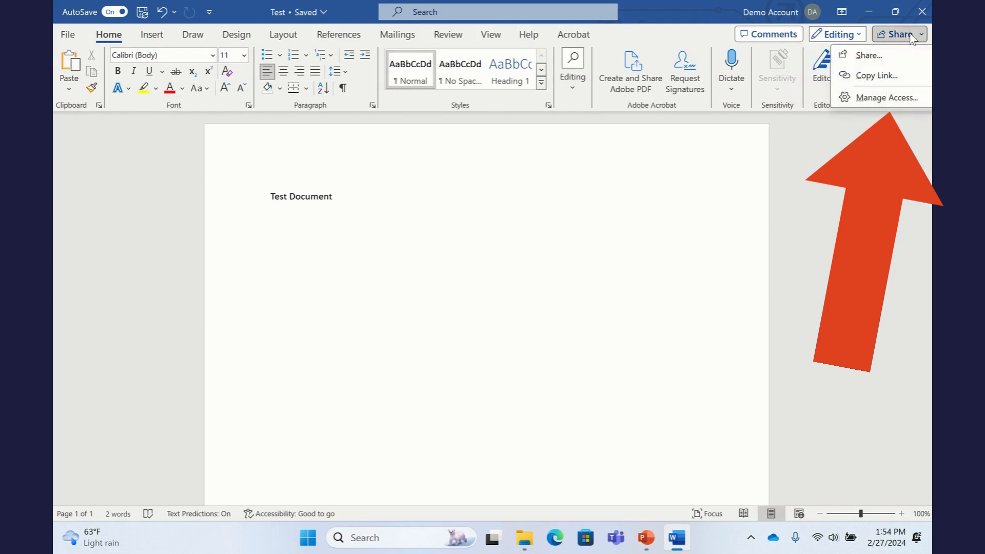
left_click(900, 59)
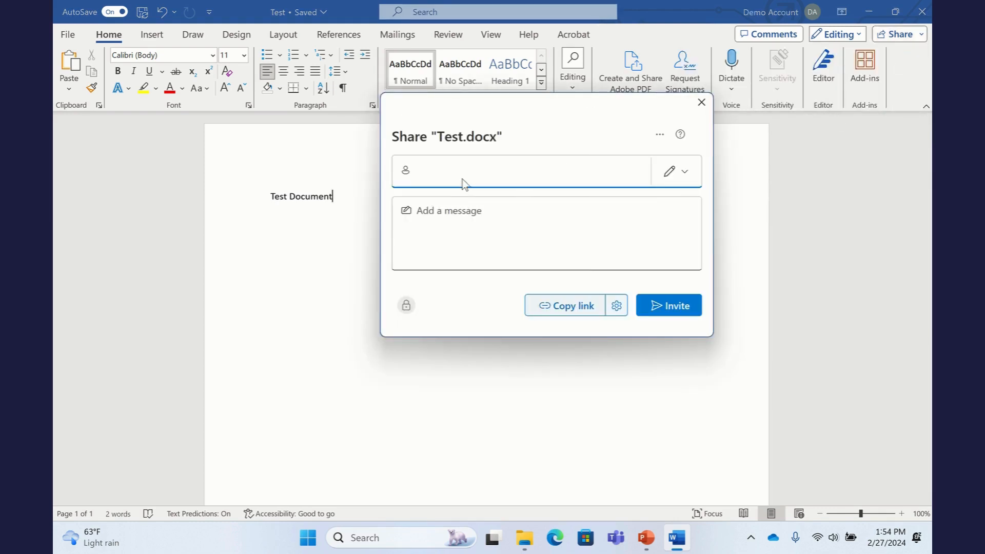
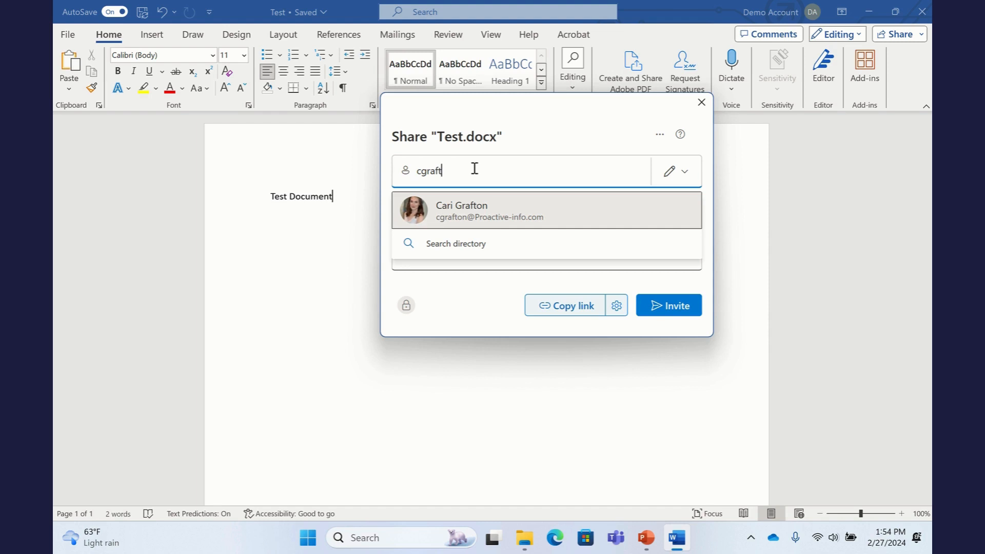
key("Return")
left_click(495, 250)
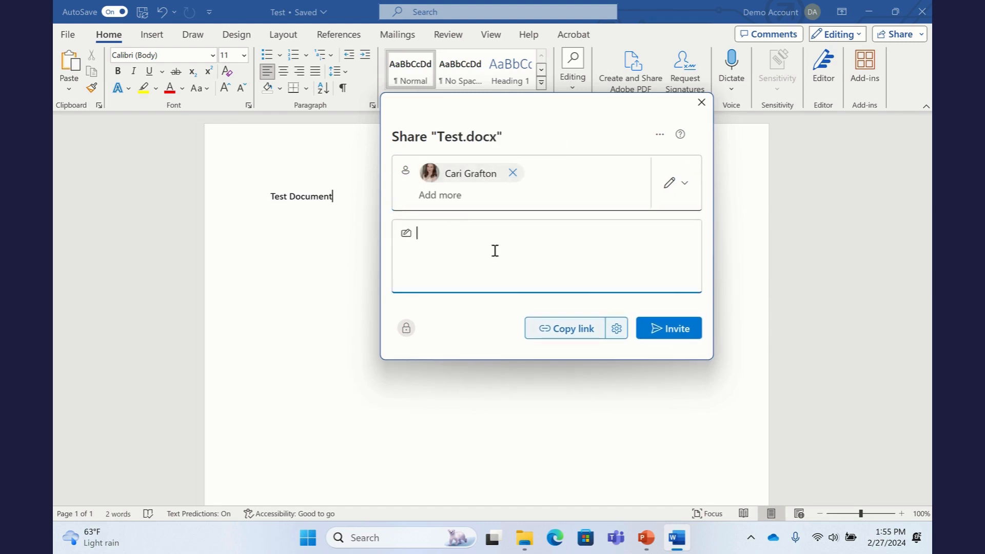
type("Test")
left_click(660, 339)
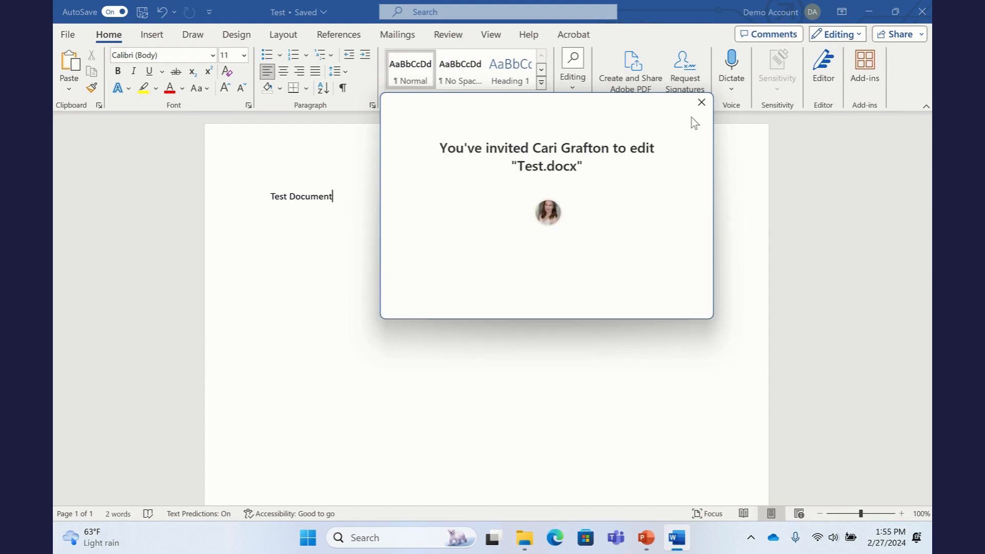
left_click(701, 102)
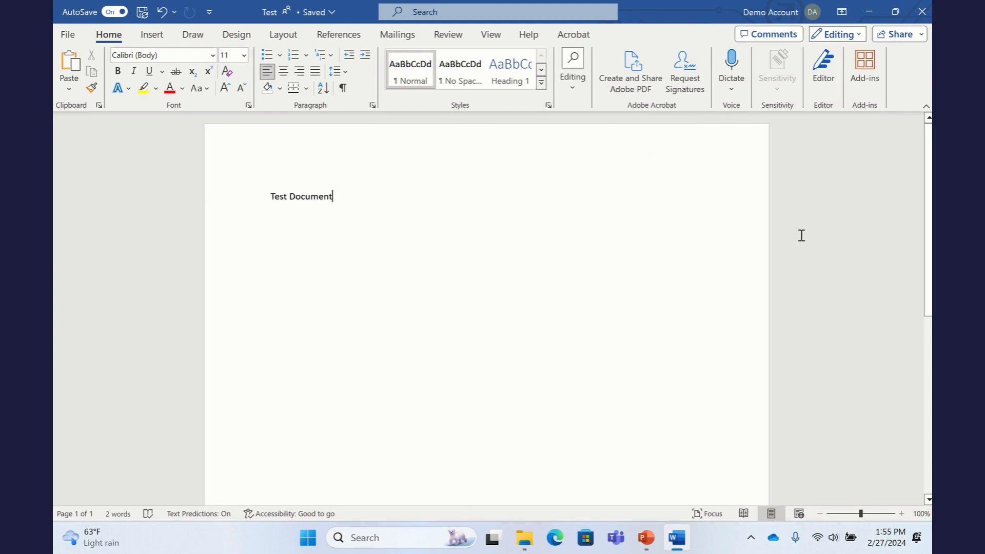
left_click(901, 37)
left_click(891, 106)
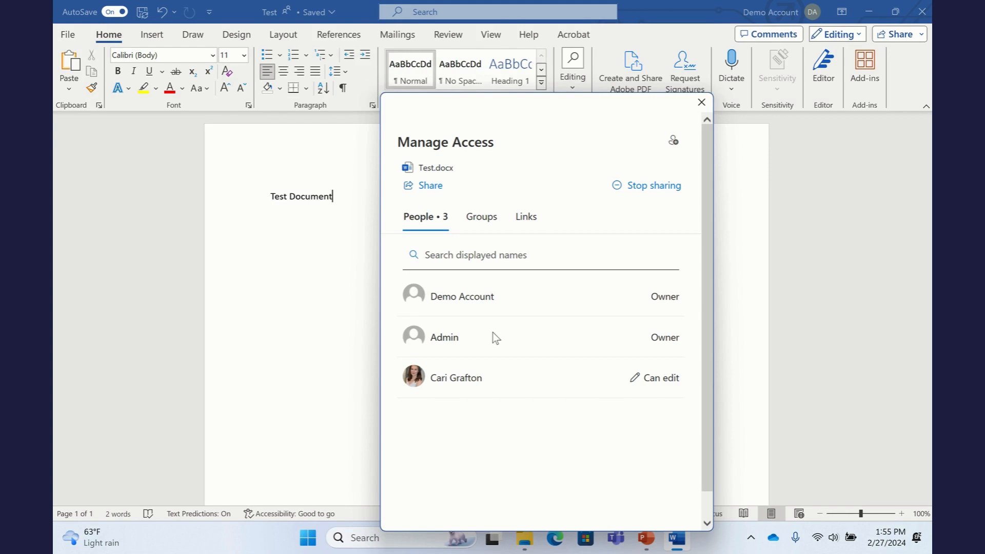
left_click(525, 226)
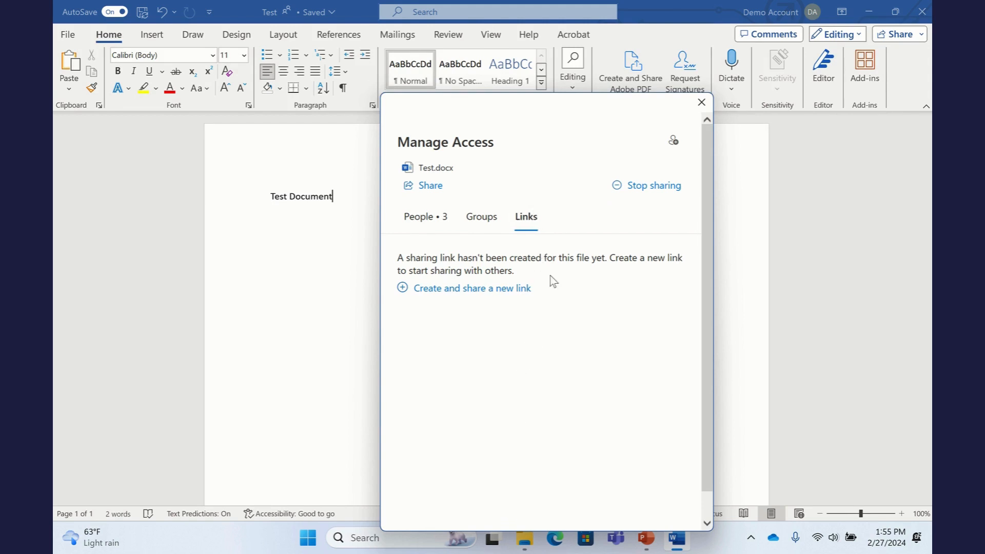
left_click(426, 217)
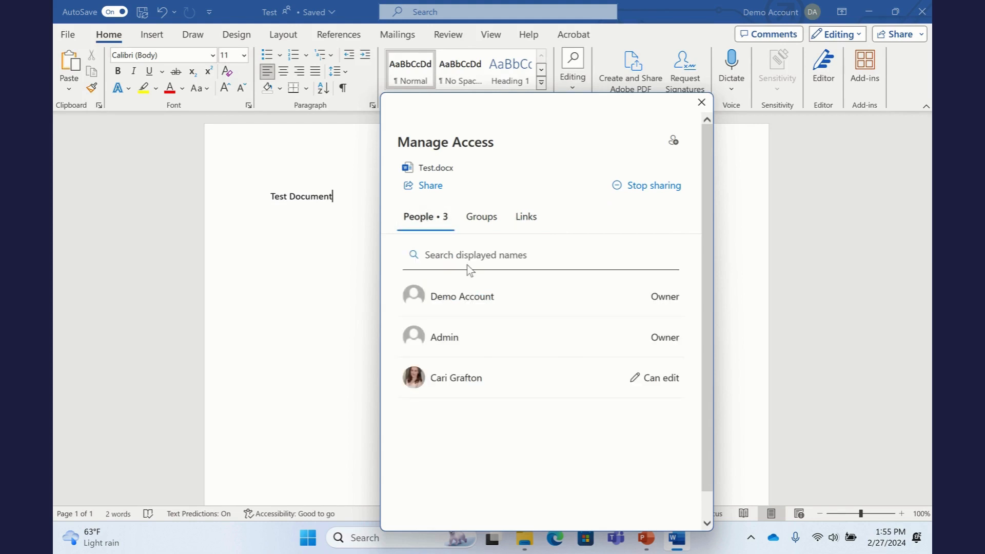
left_click(664, 383)
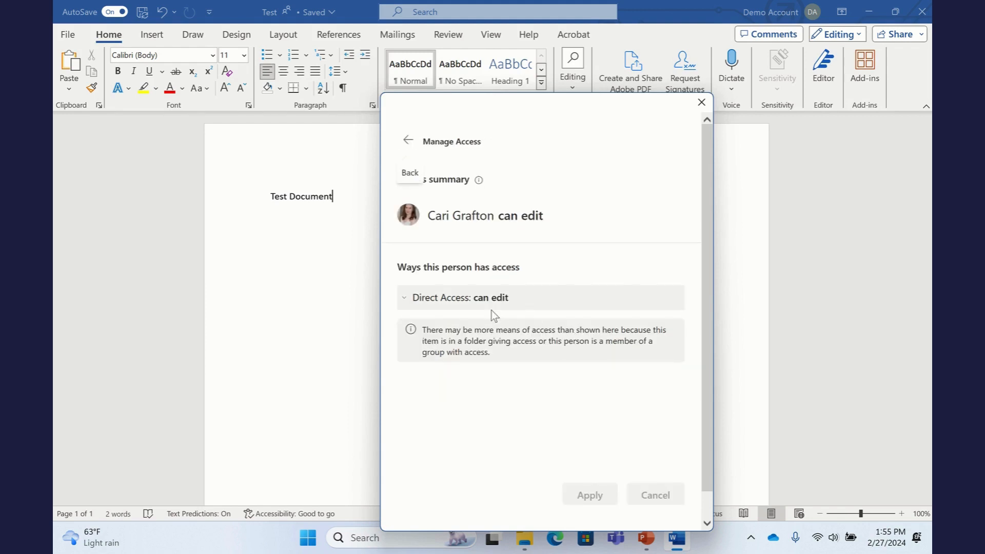
left_click(409, 304)
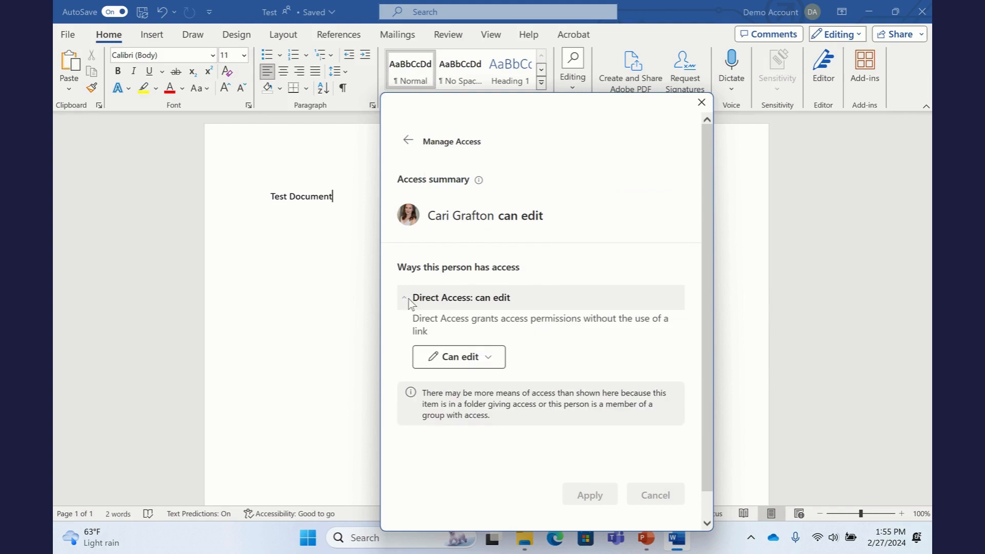
left_click(494, 359)
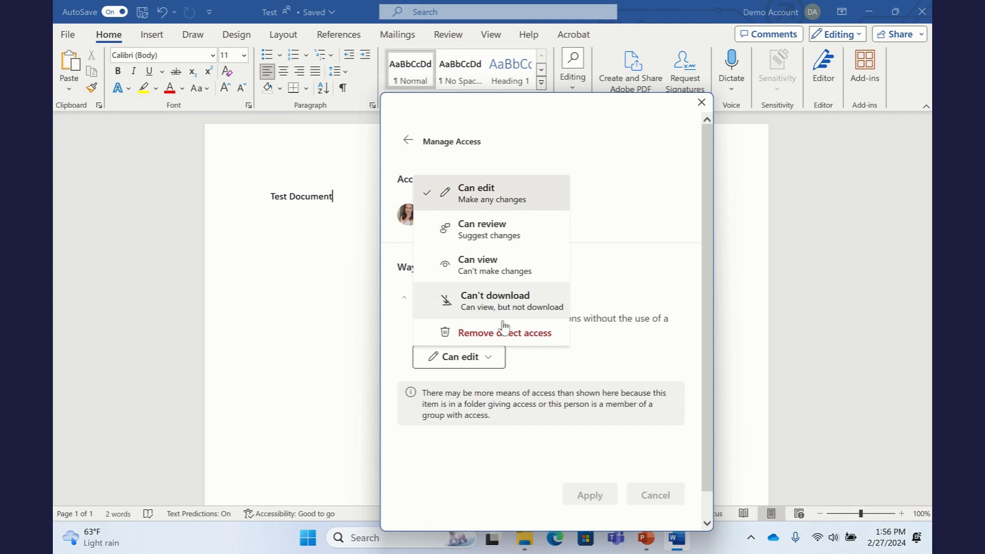
left_click(487, 459)
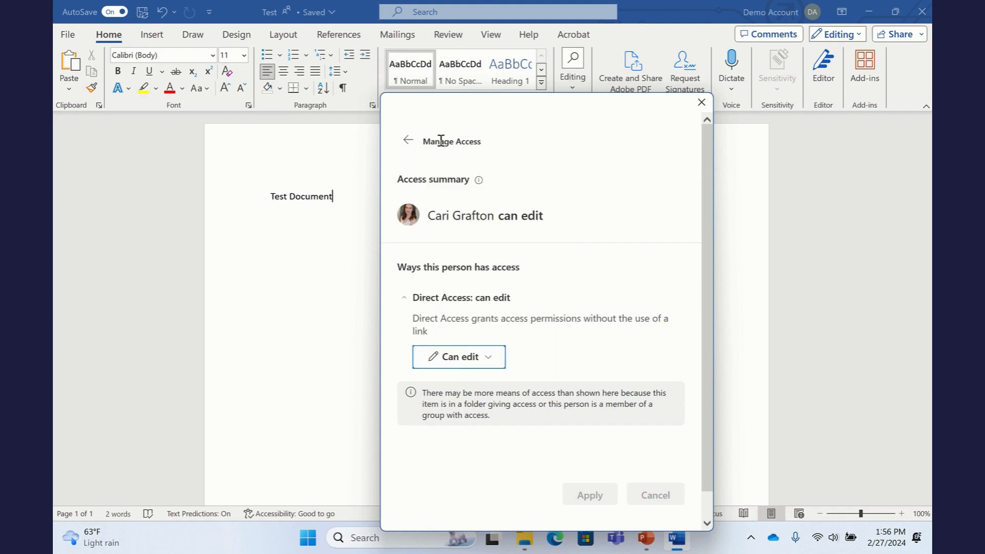
left_click(408, 137)
mouse_move(409, 1)
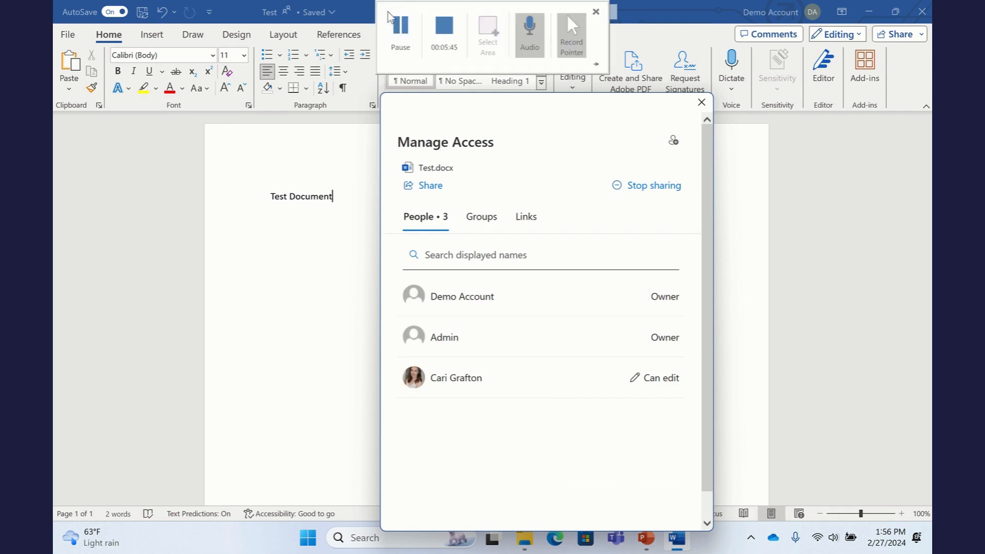
left_click(405, 38)
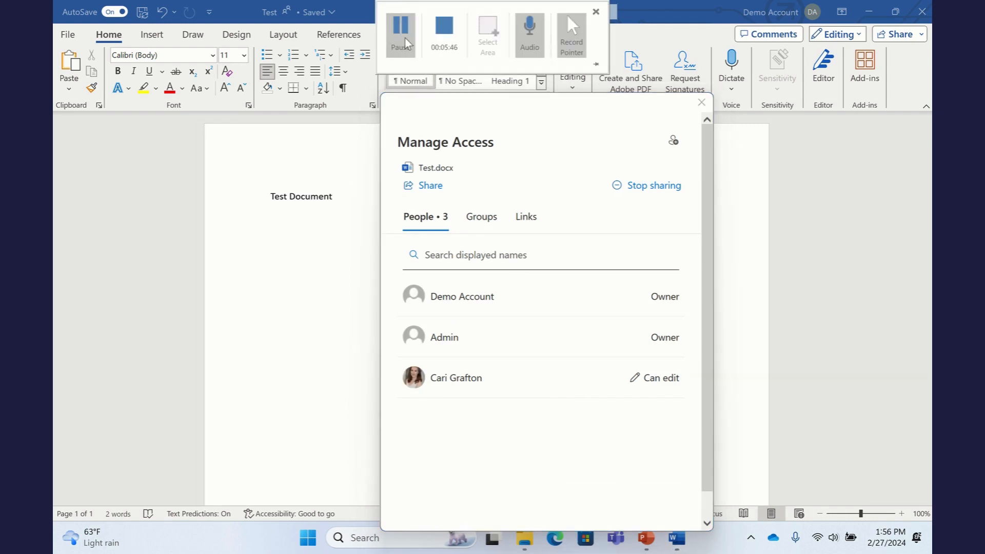
left_click(701, 102)
Step: Minimize Word to return to Test Folder in File Explorer
left_click(868, 12)
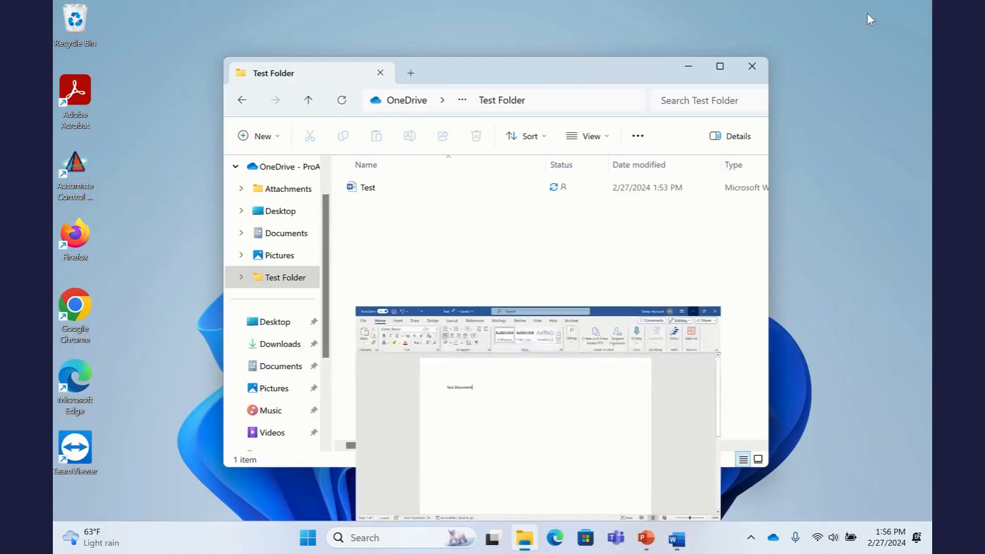